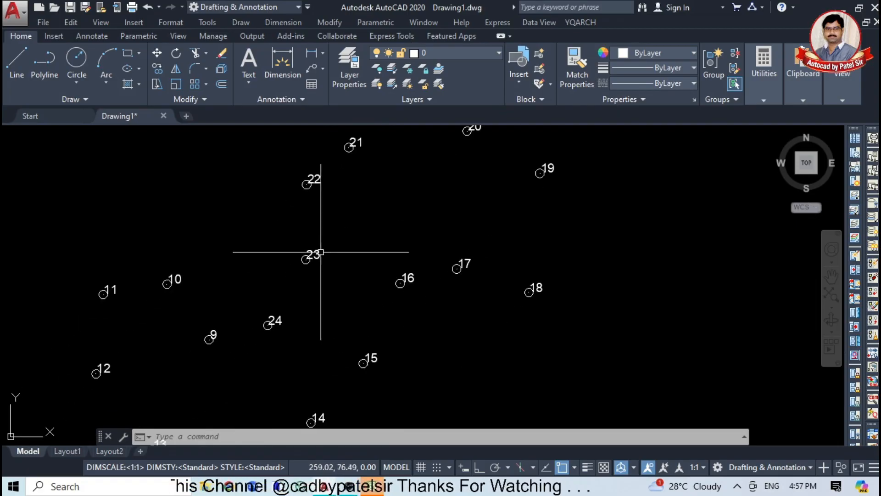
Switch to the Excel workbook, review the exported N, X, Y and Z coordinate columns, and return to the AutoCAD drawing
{"action": "scroll", "coordinate": [294, 252], "scroll_direction": "down", "scroll_amount": 2}
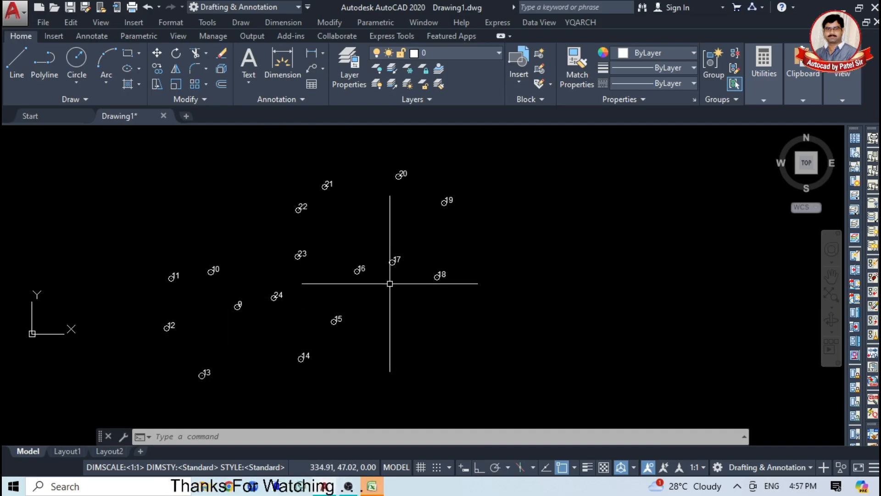
{"action": "left_click", "coordinate": [371, 489]}
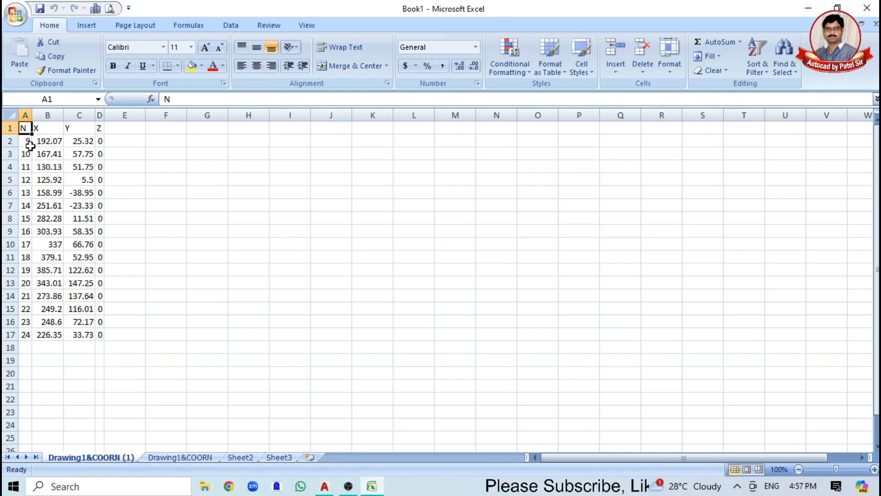
{"action": "left_click", "coordinate": [22, 111]}
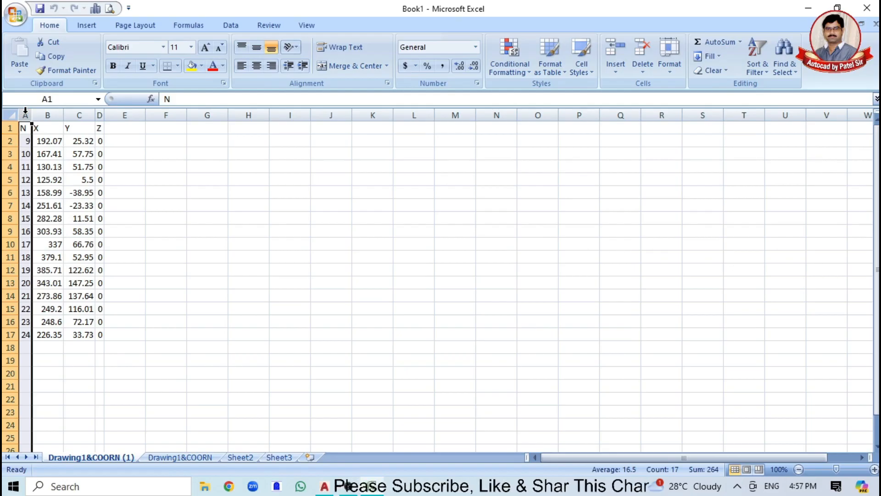
{"action": "left_click", "coordinate": [43, 111]}
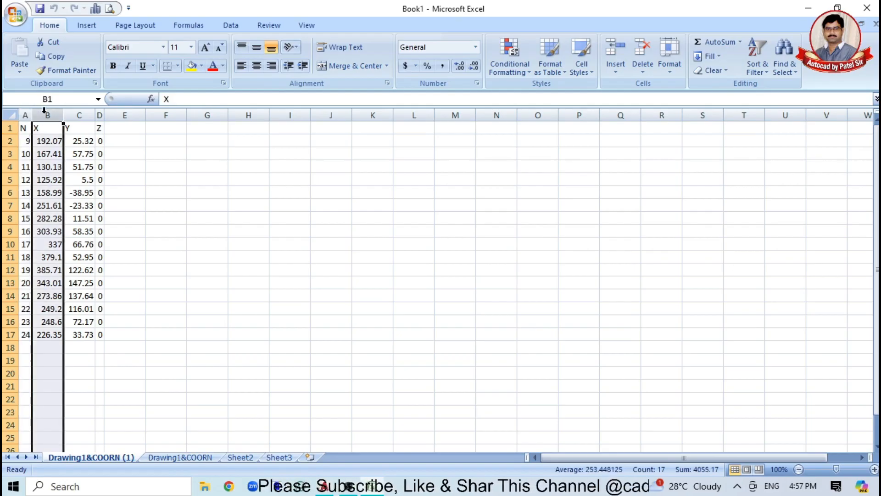
{"action": "left_click", "coordinate": [77, 113]}
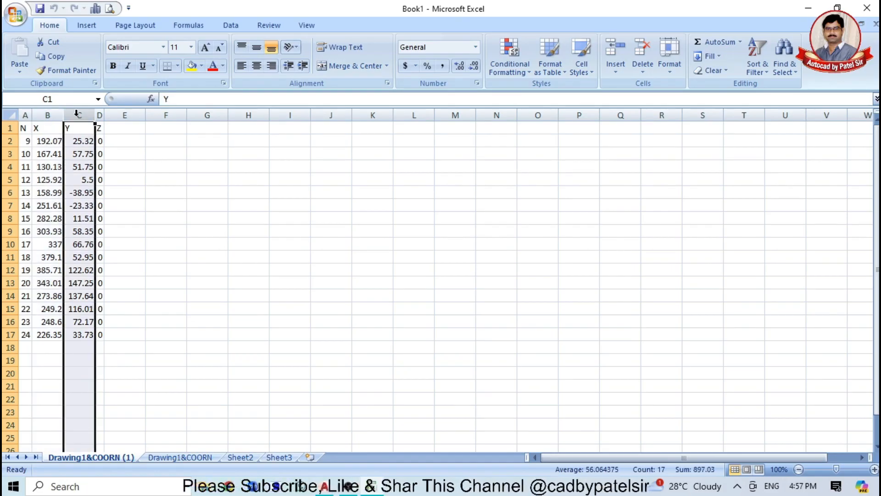
{"action": "left_click", "coordinate": [100, 113]}
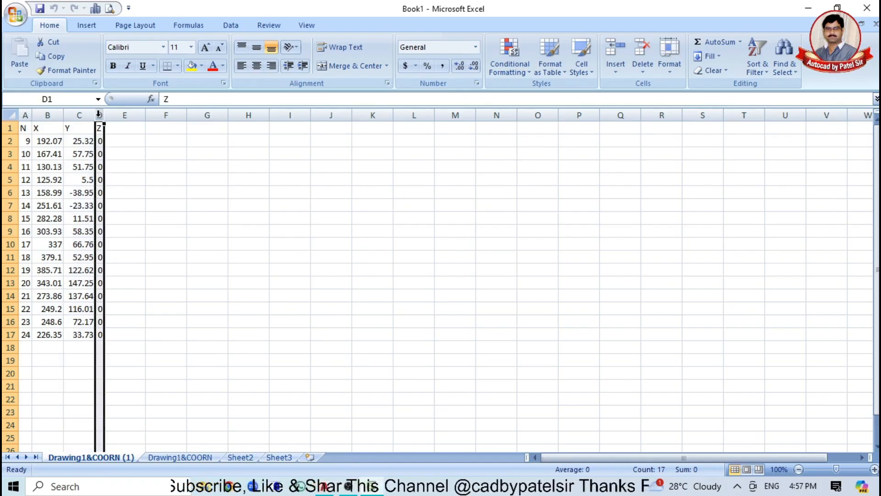
{"action": "left_click", "coordinate": [146, 239]}
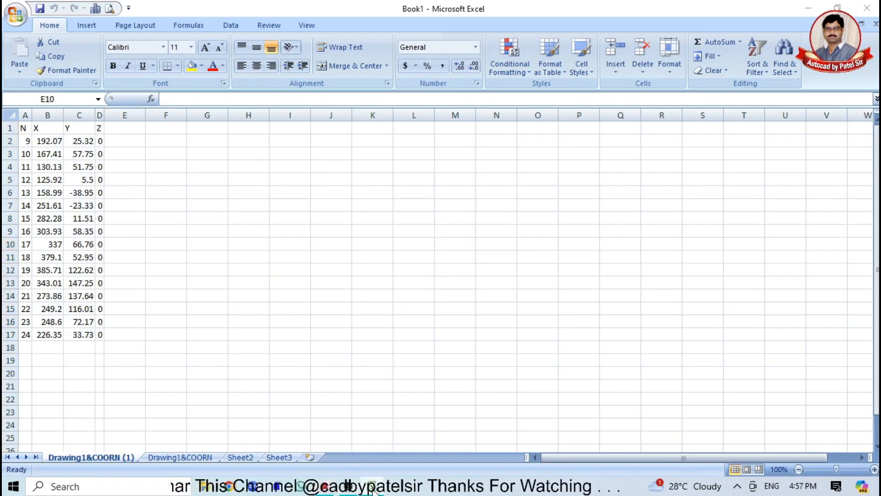
{"action": "left_click", "coordinate": [373, 489]}
Run COORN in Blocks mode on all the circular block symbols in the grid
{"action": "scroll", "coordinate": [275, 261], "scroll_direction": "down", "scroll_amount": 5}
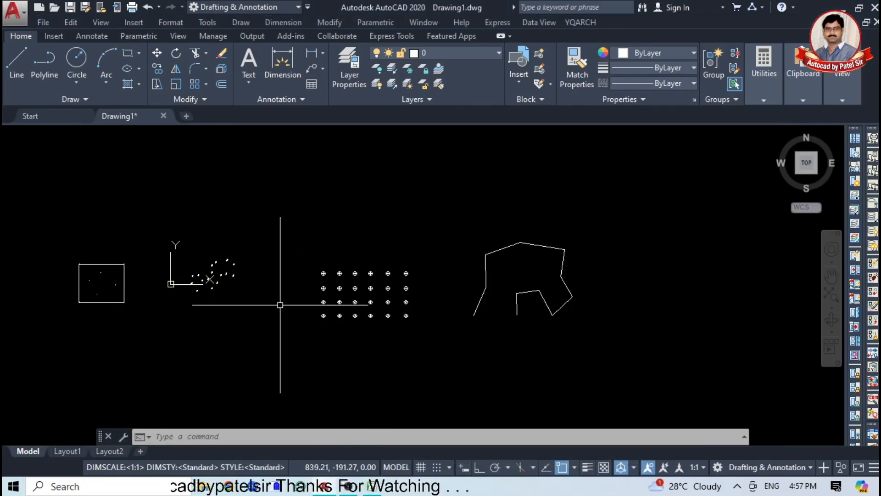
{"action": "scroll", "coordinate": [74, 285], "scroll_direction": "up", "scroll_amount": 8}
{"action": "scroll", "coordinate": [137, 272], "scroll_direction": "down", "scroll_amount": 2}
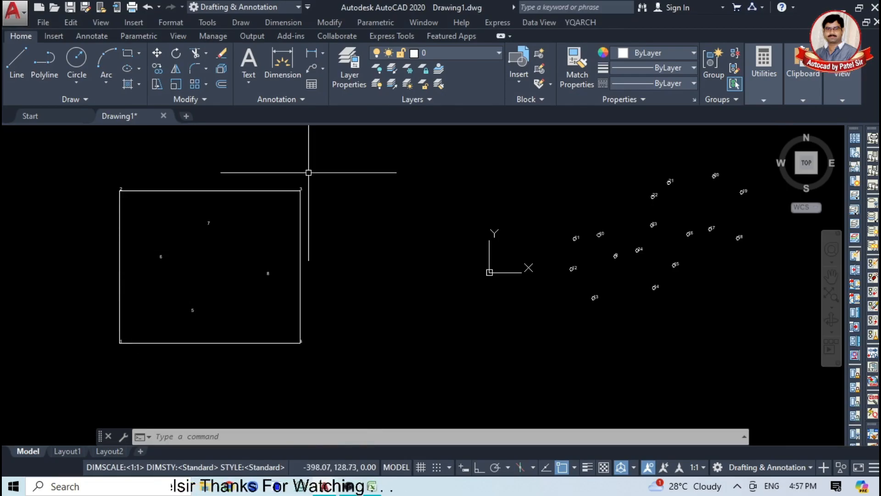
{"action": "scroll", "coordinate": [73, 302], "scroll_direction": "down", "scroll_amount": 4}
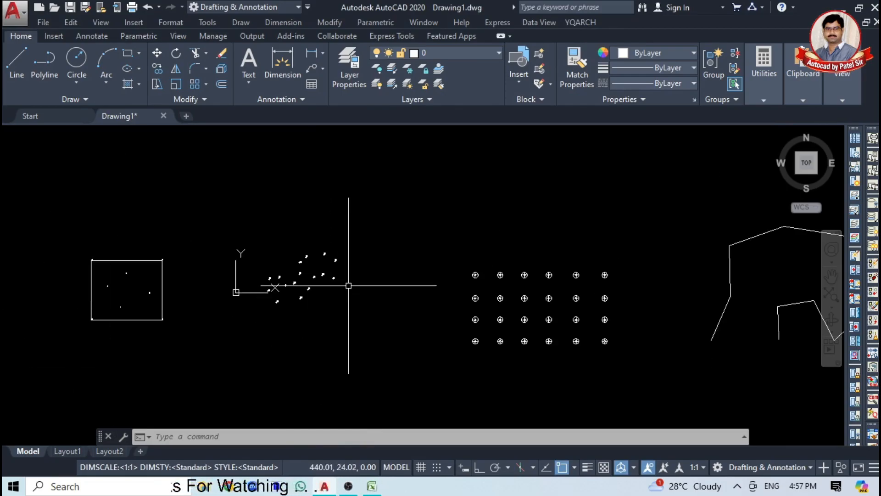
{"action": "scroll", "coordinate": [349, 289], "scroll_direction": "up", "scroll_amount": 4}
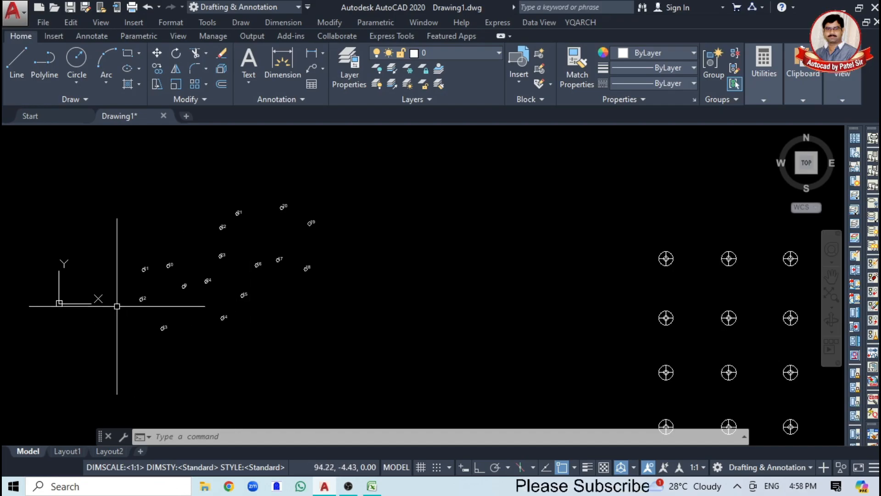
{"action": "scroll", "coordinate": [108, 305], "scroll_direction": "down", "scroll_amount": 5}
{"action": "scroll", "coordinate": [299, 341], "scroll_direction": "up", "scroll_amount": 4}
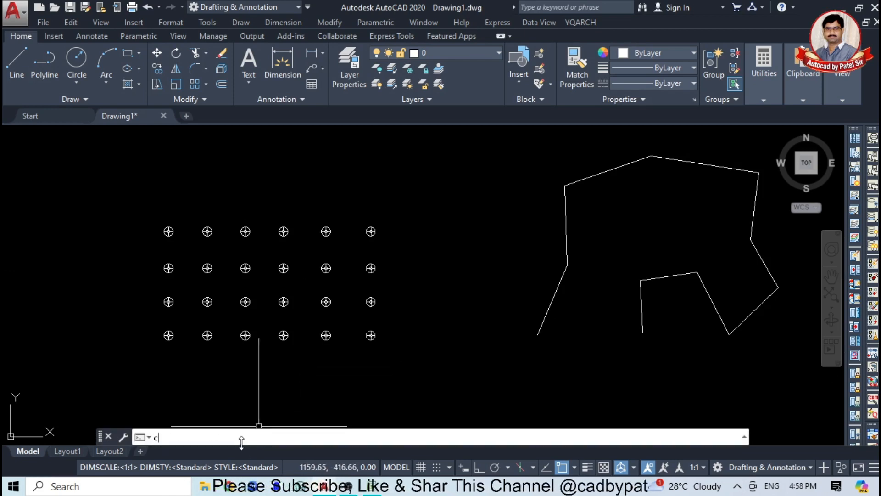
{"action": "type", "text": "coorn"}
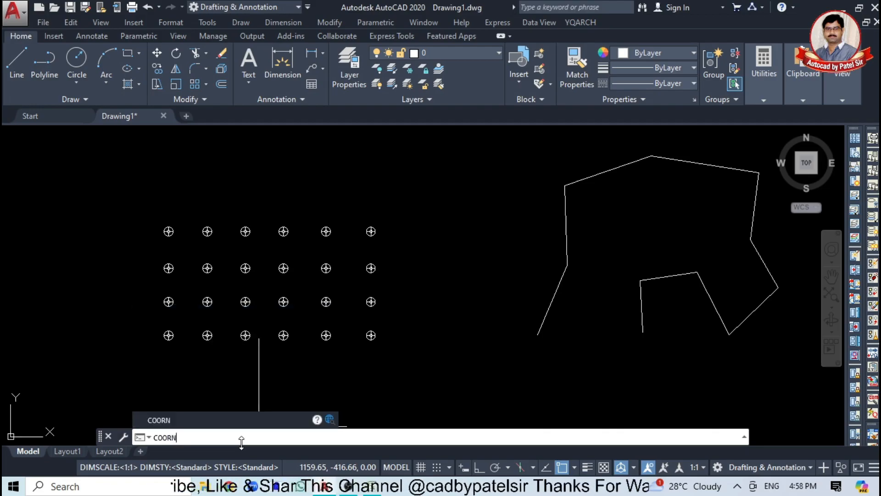
{"action": "key", "text": "Return"}
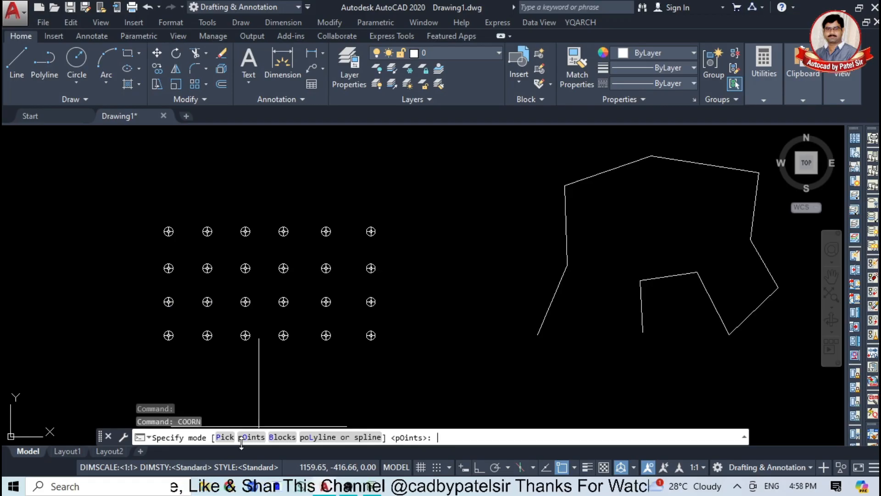
{"action": "left_click", "coordinate": [283, 436]}
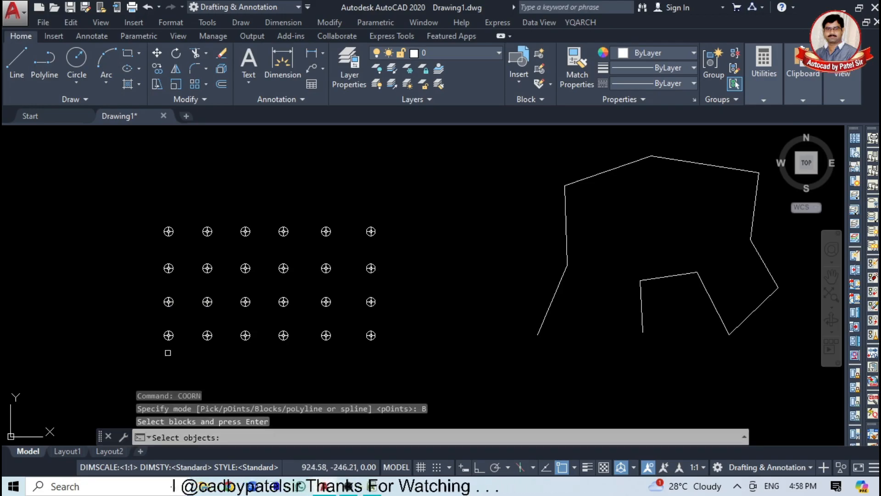
{"action": "left_click", "coordinate": [426, 197]}
{"action": "left_click", "coordinate": [131, 379]}
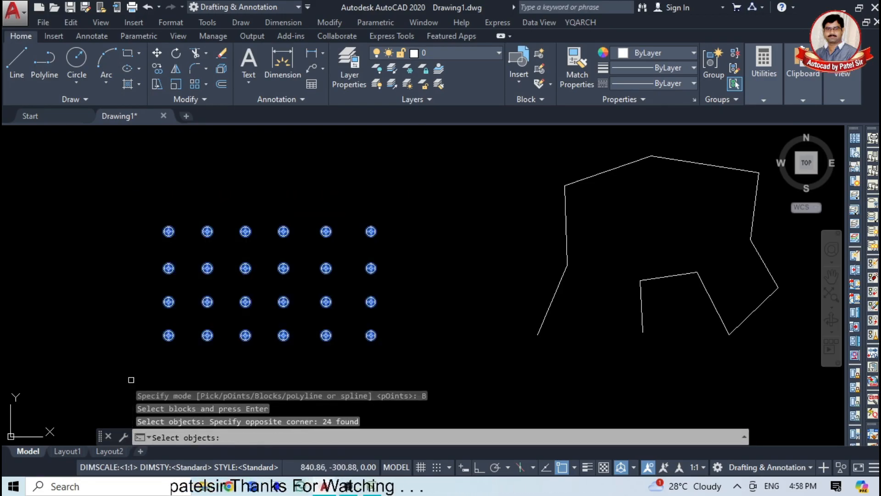
{"action": "key", "text": "Return"}
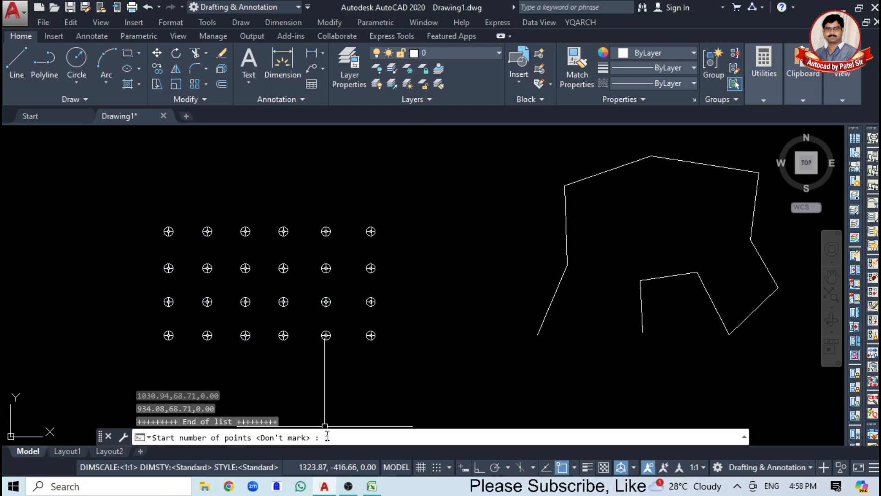
Number the points starting from 1 and save their coordinates to Excel
{"action": "type", "text": "1"}
{"action": "key", "text": "Return"}
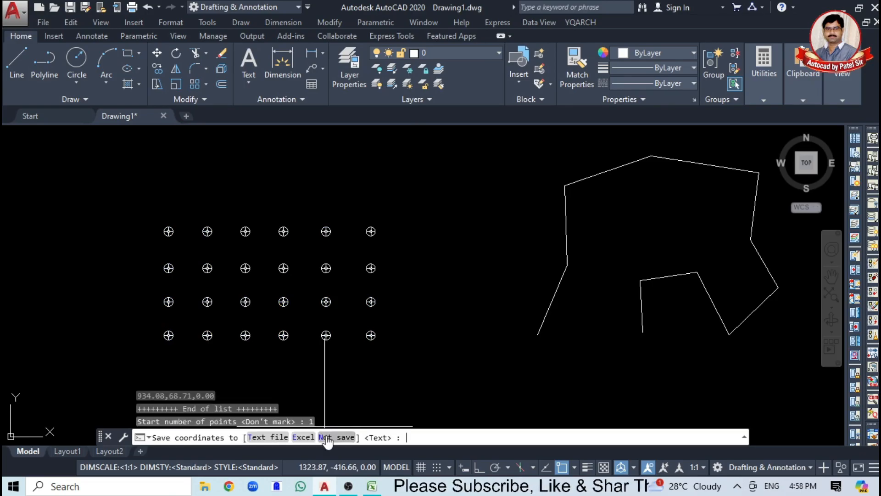
{"action": "left_click", "coordinate": [309, 439]}
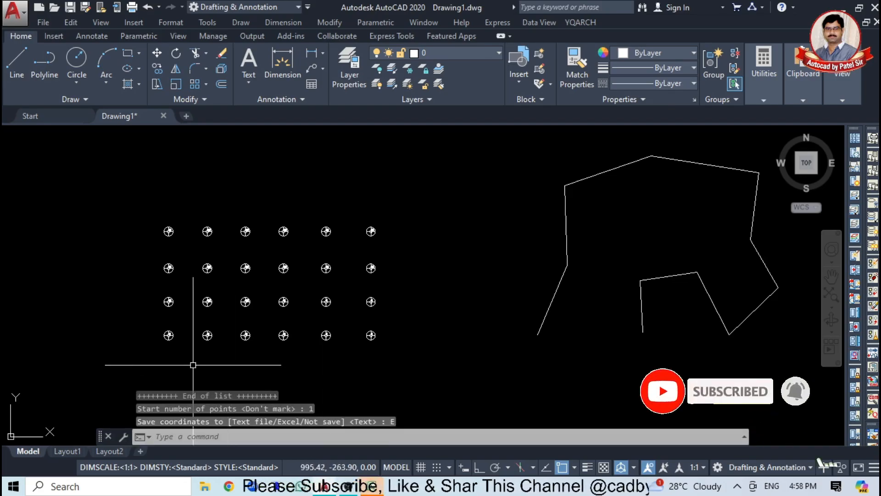
Examine the point numbers placed on the block symbols across the grid
{"action": "scroll", "coordinate": [191, 285], "scroll_direction": "up", "scroll_amount": 8}
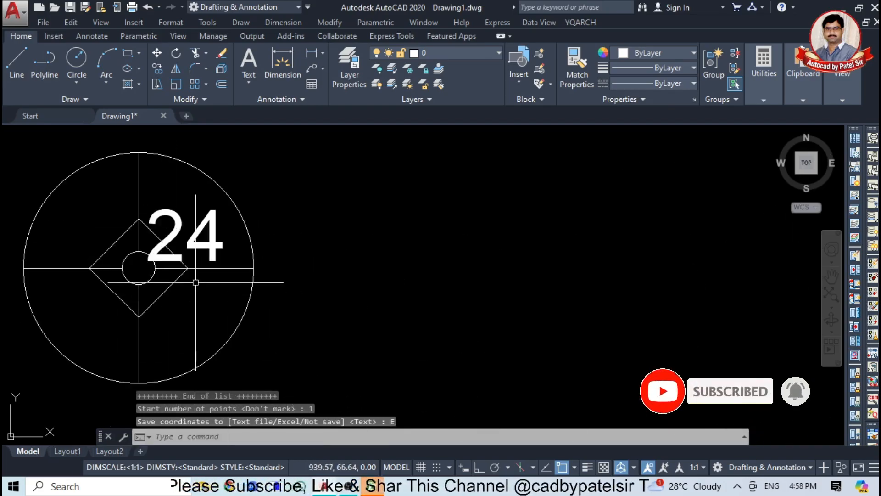
{"action": "scroll", "coordinate": [195, 293], "scroll_direction": "down", "scroll_amount": 10}
{"action": "scroll", "coordinate": [157, 378], "scroll_direction": "up", "scroll_amount": 7}
{"action": "scroll", "coordinate": [377, 318], "scroll_direction": "down", "scroll_amount": 6}
{"action": "scroll", "coordinate": [498, 301], "scroll_direction": "up", "scroll_amount": 7}
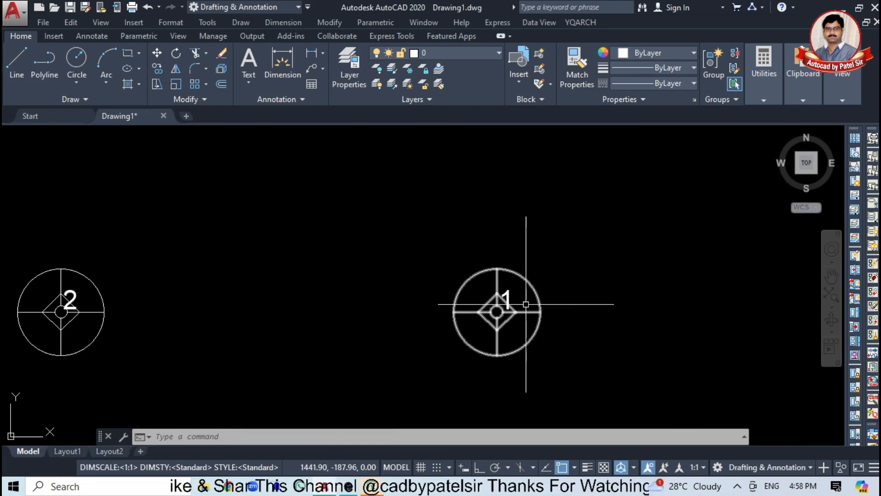
{"action": "scroll", "coordinate": [526, 304], "scroll_direction": "down", "scroll_amount": 6}
{"action": "scroll", "coordinate": [659, 315], "scroll_direction": "up", "scroll_amount": 6}
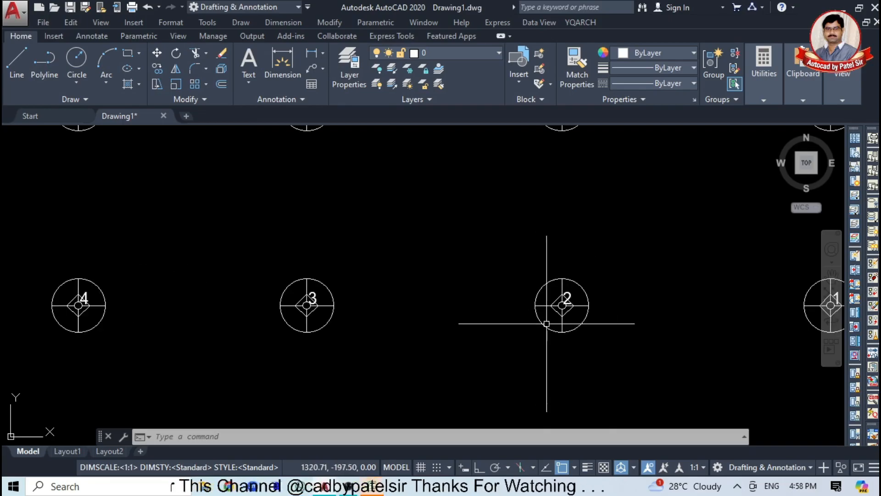
{"action": "middle_click_drag", "start_coordinate": [46, 326], "coordinate": [397, 328]}
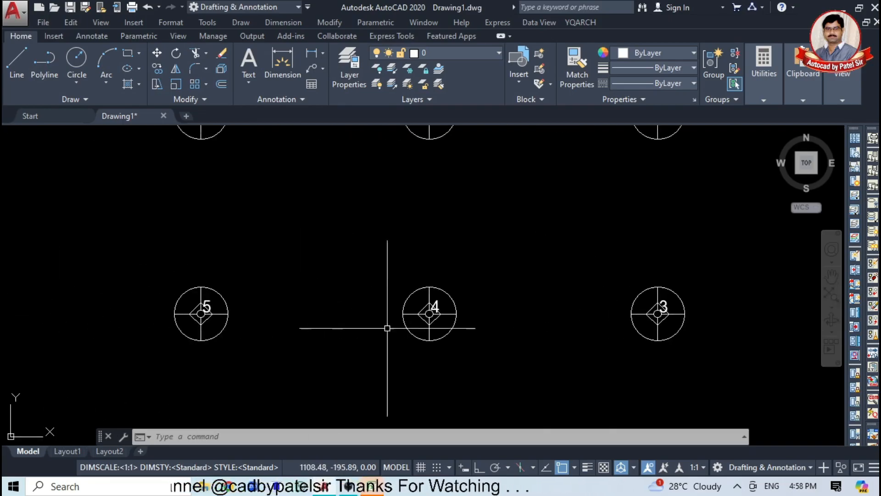
{"action": "scroll", "coordinate": [213, 307], "scroll_direction": "up", "scroll_amount": 4}
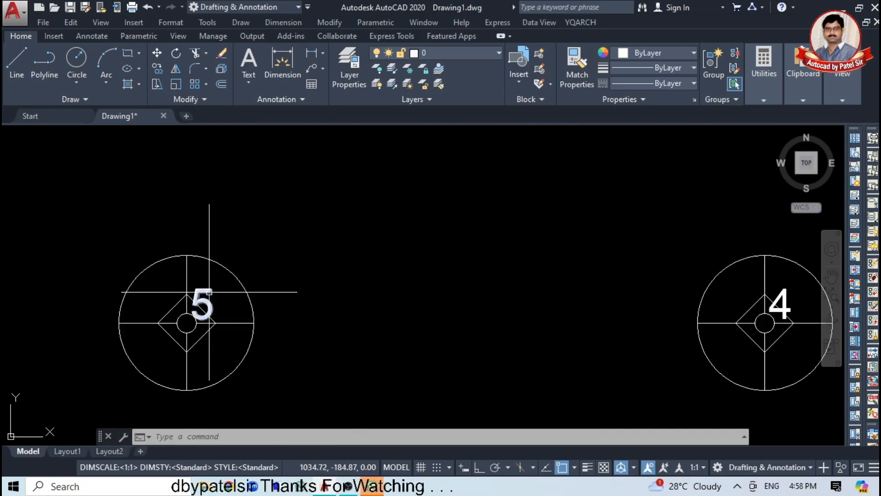
Select all text labels similar to the number 5 label and move them together to just below the block symbols
{"action": "left_click", "coordinate": [208, 291]}
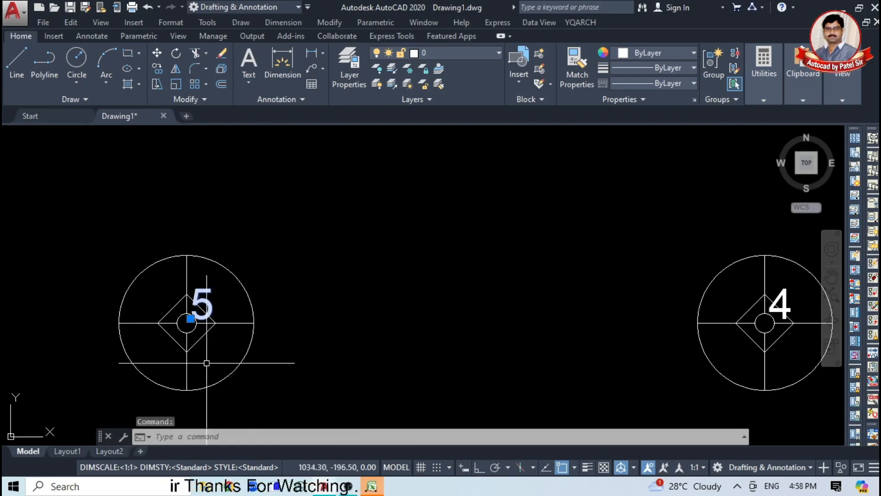
{"action": "scroll", "coordinate": [132, 335], "scroll_direction": "down", "scroll_amount": 6}
{"action": "scroll", "coordinate": [377, 312], "scroll_direction": "down", "scroll_amount": 4}
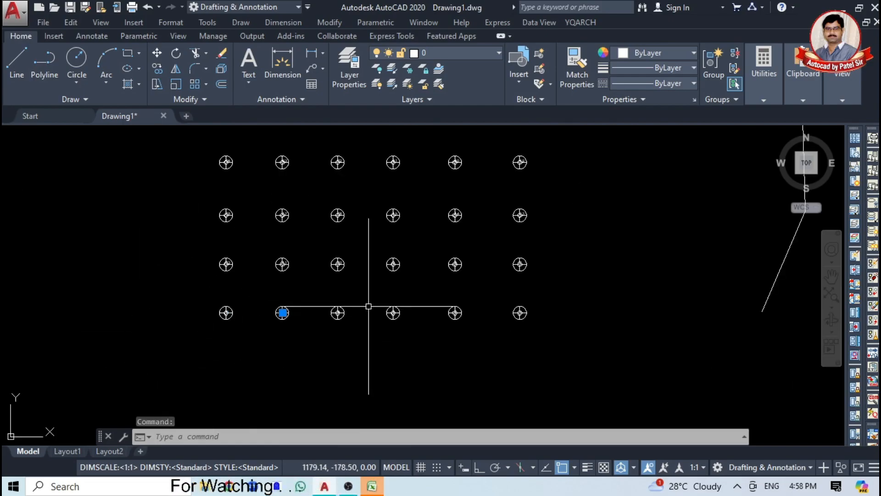
{"action": "scroll", "coordinate": [282, 312], "scroll_direction": "up", "scroll_amount": 6}
{"action": "scroll", "coordinate": [274, 312], "scroll_direction": "up", "scroll_amount": 8}
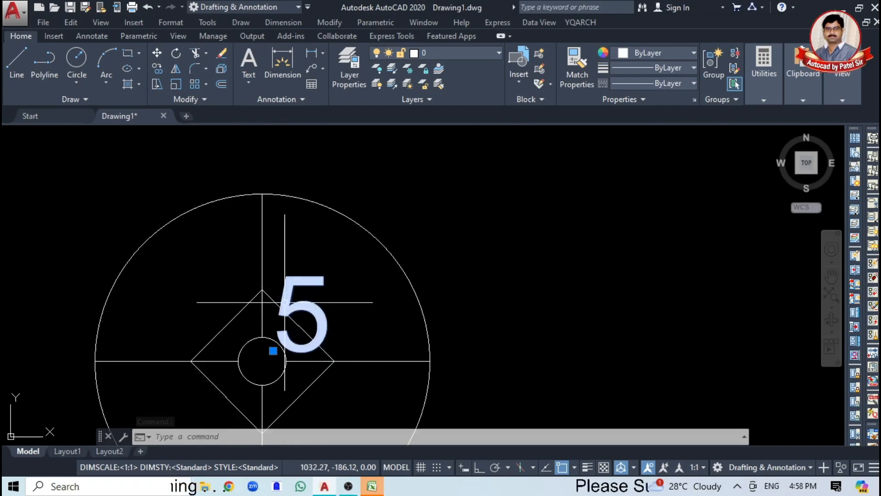
{"action": "right_click", "coordinate": [291, 288]}
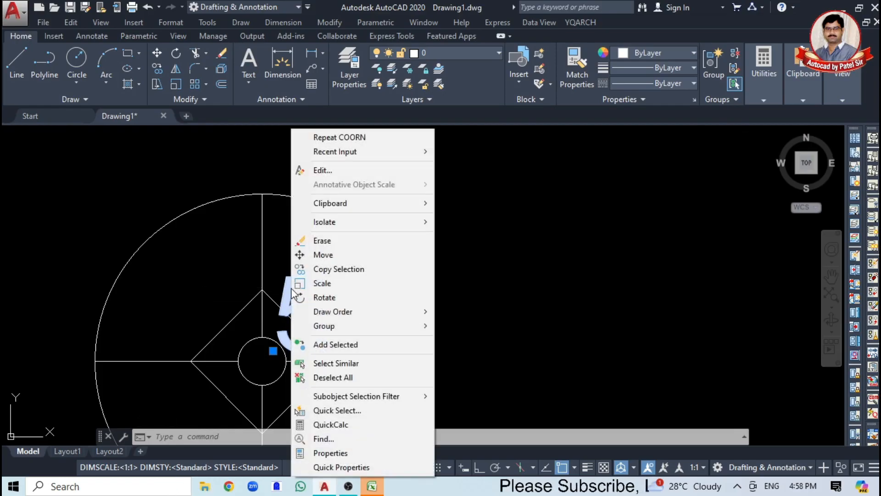
{"action": "left_click", "coordinate": [370, 362]}
{"action": "scroll", "coordinate": [269, 321], "scroll_direction": "down", "scroll_amount": 8}
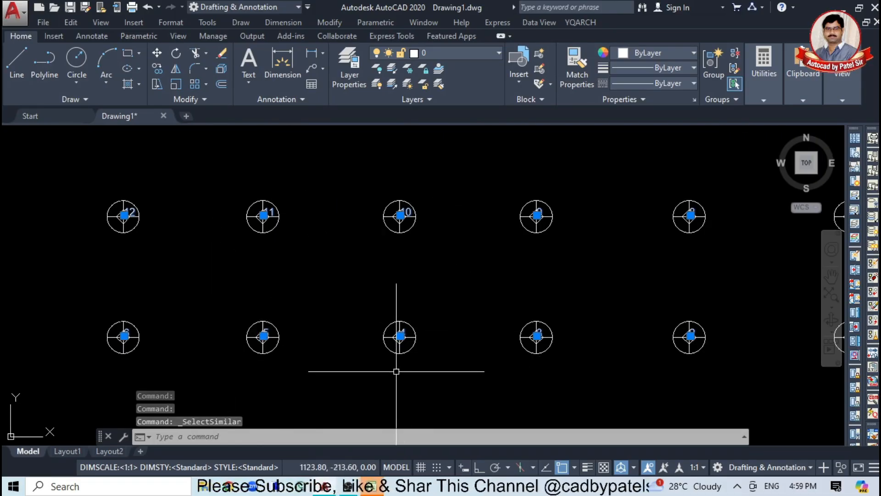
{"action": "type", "text": "M"}
{"action": "key", "text": "Return"}
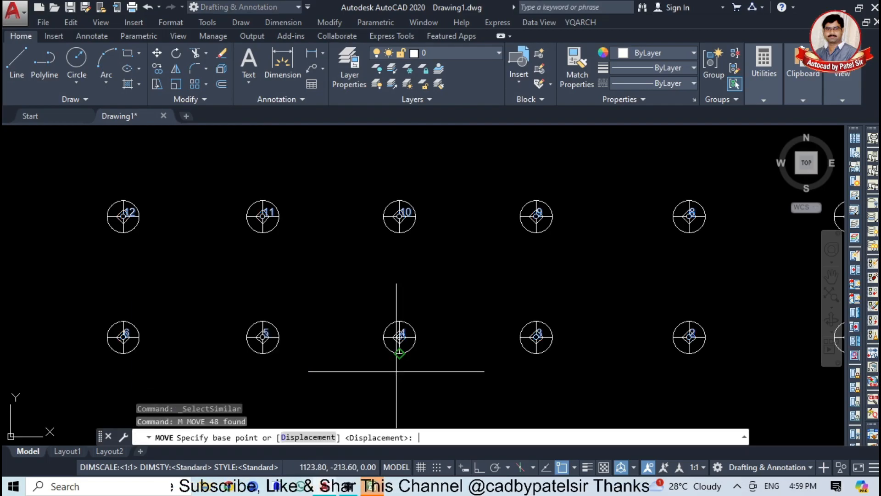
{"action": "left_click", "coordinate": [318, 340]}
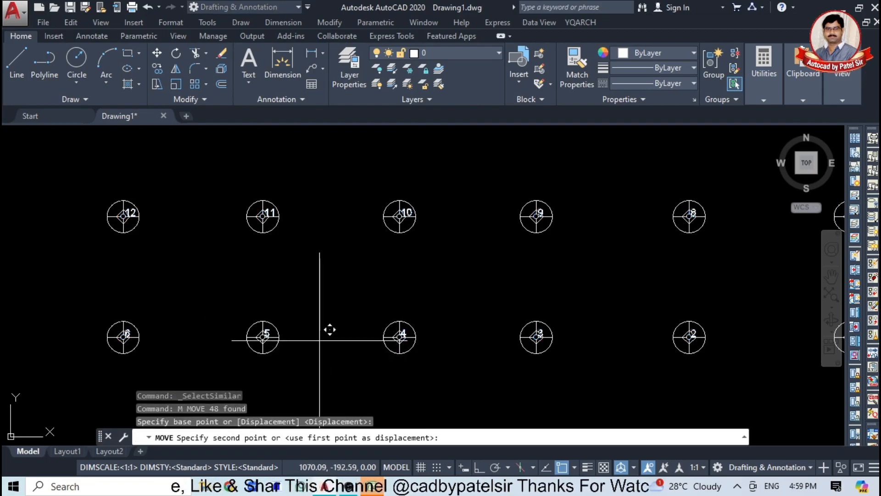
{"action": "left_click", "coordinate": [313, 370]}
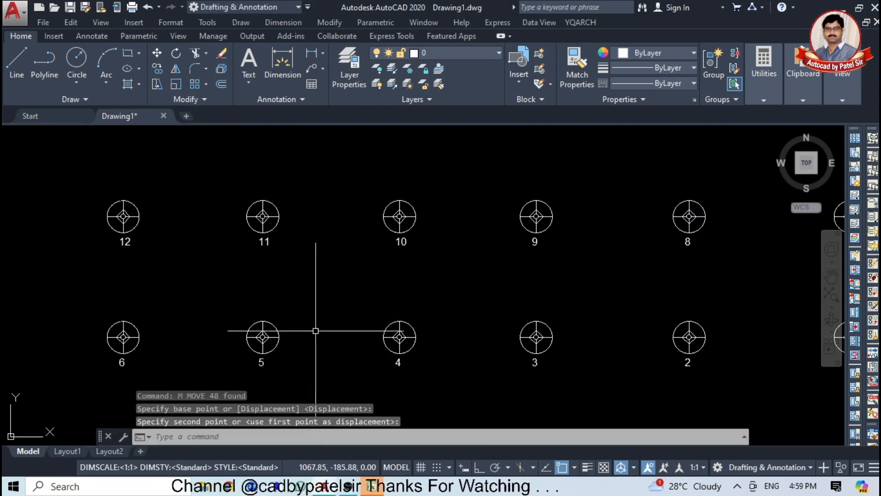
Check the position and numbering of the moved labels over the whole block grid
{"action": "scroll", "coordinate": [319, 339], "scroll_direction": "down", "scroll_amount": 5}
{"action": "scroll", "coordinate": [437, 334], "scroll_direction": "up", "scroll_amount": 8}
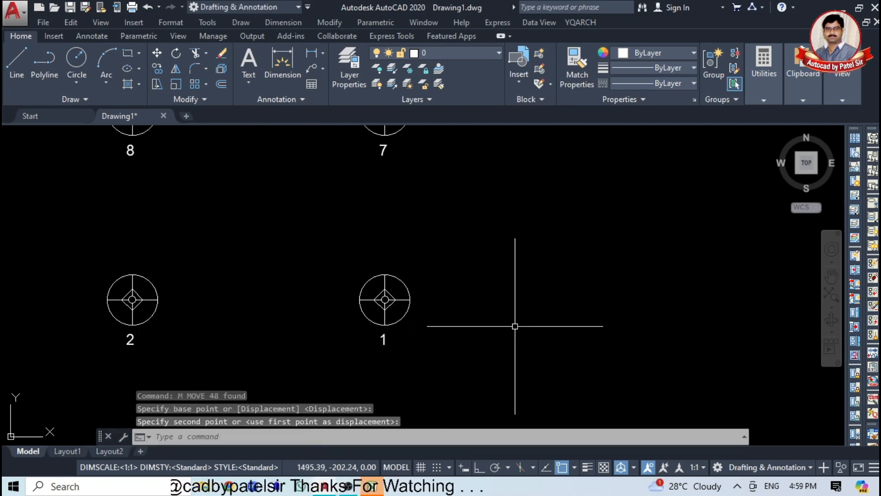
{"action": "scroll", "coordinate": [502, 330], "scroll_direction": "down", "scroll_amount": 2}
{"action": "middle_click_drag", "start_coordinate": [78, 359], "coordinate": [386, 358]}
{"action": "scroll", "coordinate": [375, 309], "scroll_direction": "down", "scroll_amount": 5}
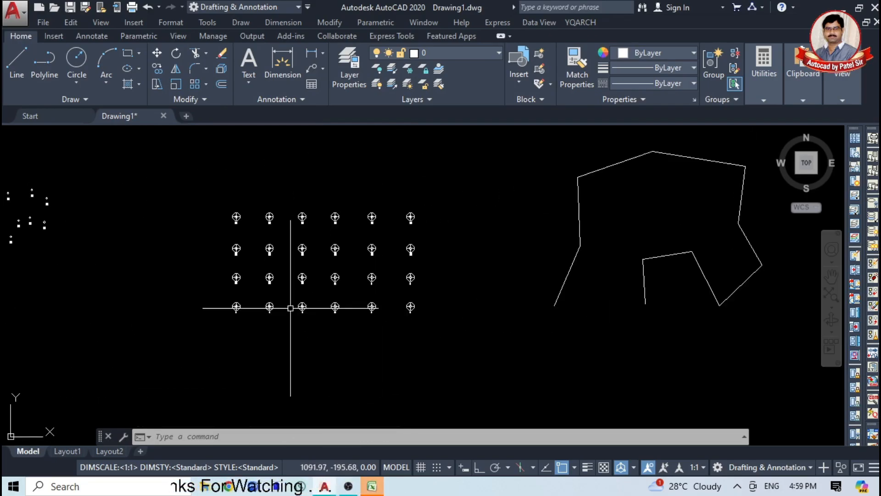
{"action": "scroll", "coordinate": [295, 304], "scroll_direction": "up", "scroll_amount": 3}
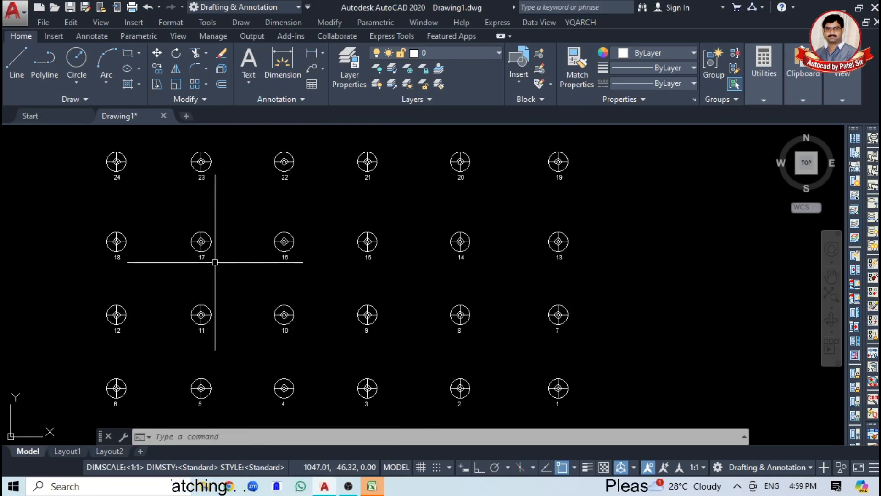
Inspect the open polyline beside the block grid, highlighting its vertices and clearing the selection
{"action": "scroll", "coordinate": [191, 241], "scroll_direction": "down", "scroll_amount": 4}
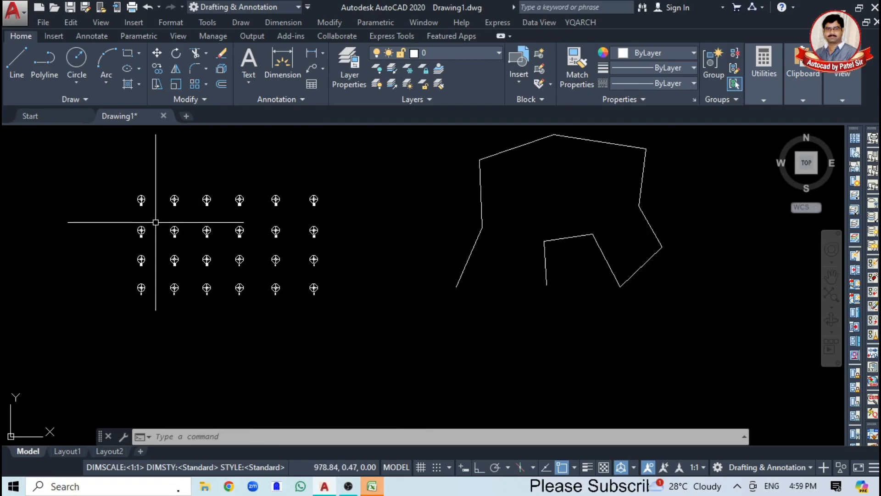
{"action": "scroll", "coordinate": [298, 298], "scroll_direction": "down", "scroll_amount": 3}
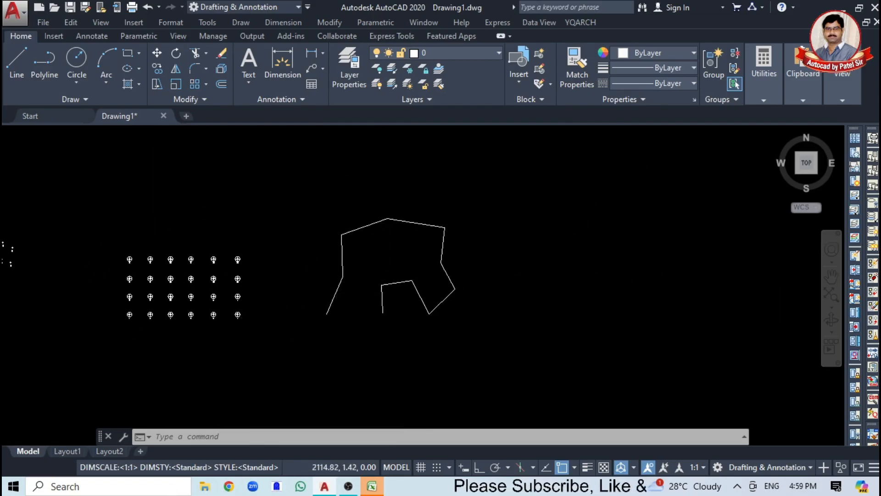
{"action": "scroll", "coordinate": [380, 271], "scroll_direction": "up", "scroll_amount": 5}
{"action": "scroll", "coordinate": [278, 330], "scroll_direction": "down", "scroll_amount": 2}
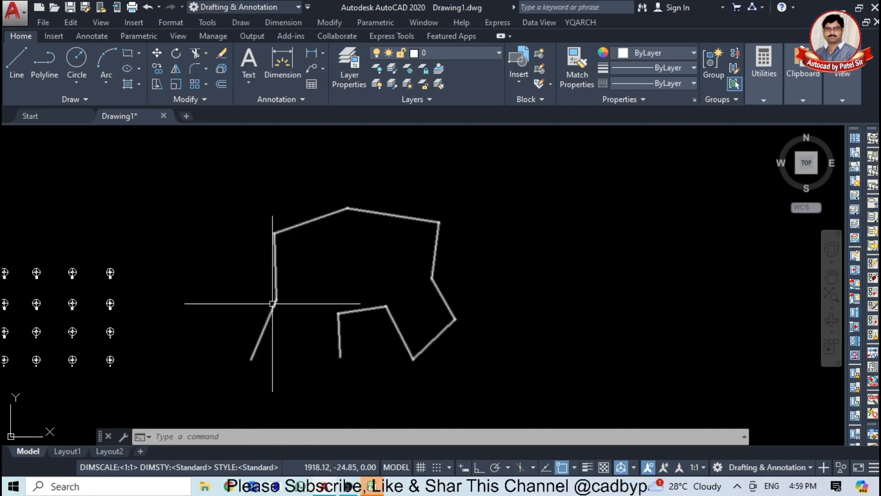
{"action": "left_click", "coordinate": [275, 270]}
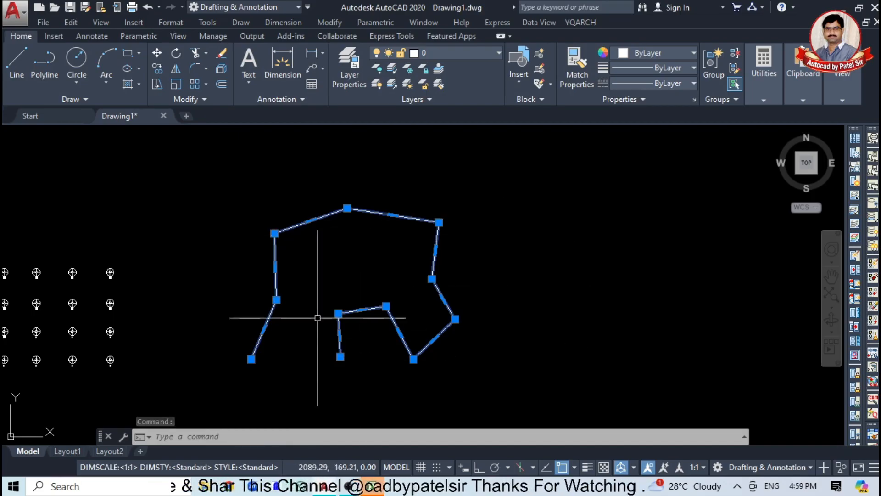
{"action": "key", "text": "Escape"}
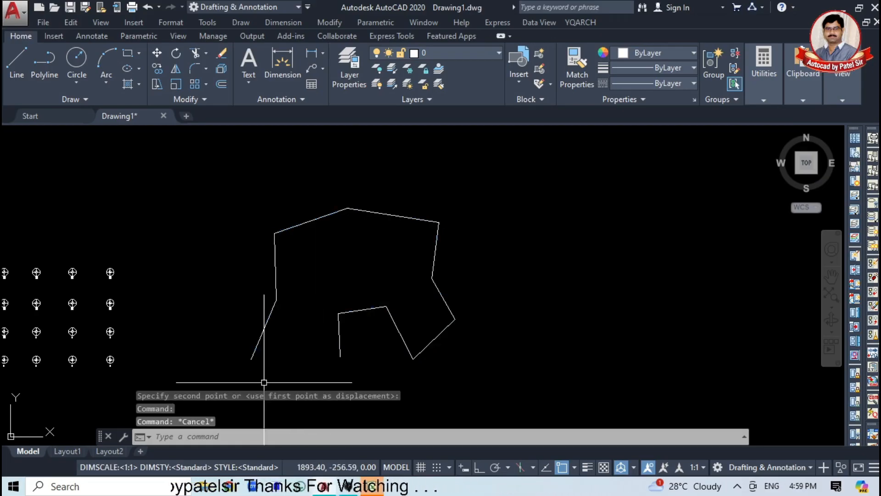
Run COORN in polyline or spline mode on the open polyline beside the block grid
{"action": "type", "text": "co"}
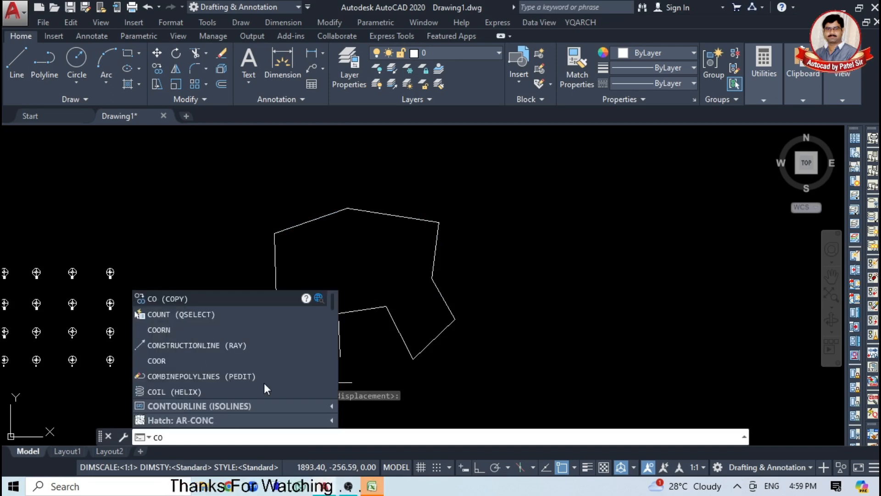
{"action": "type", "text": "r"}
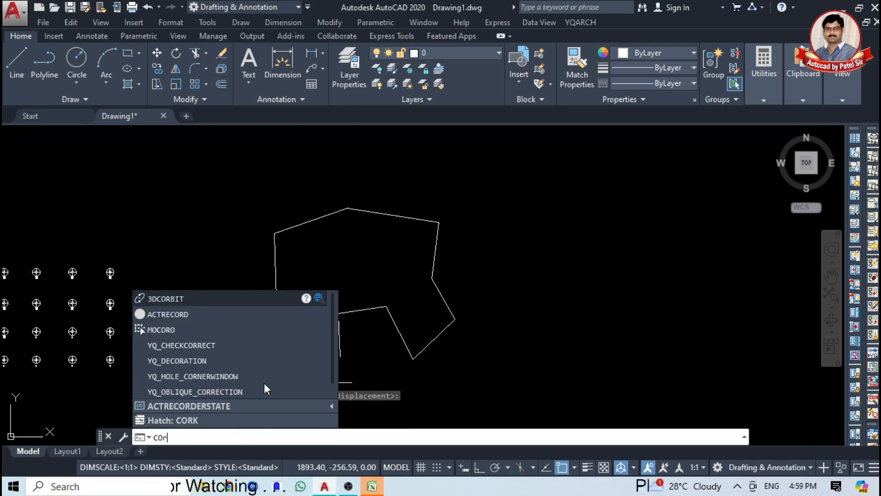
{"action": "key", "text": "BackSpace"}
{"action": "type", "text": "or"}
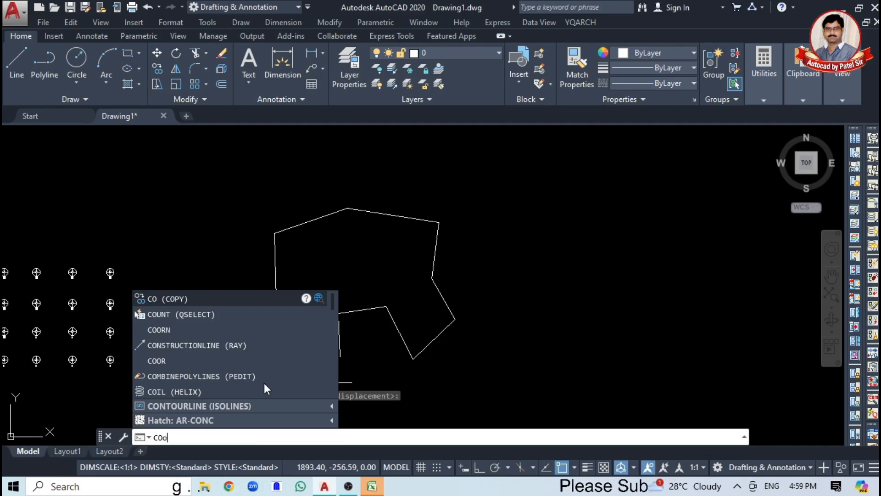
{"action": "type", "text": "n"}
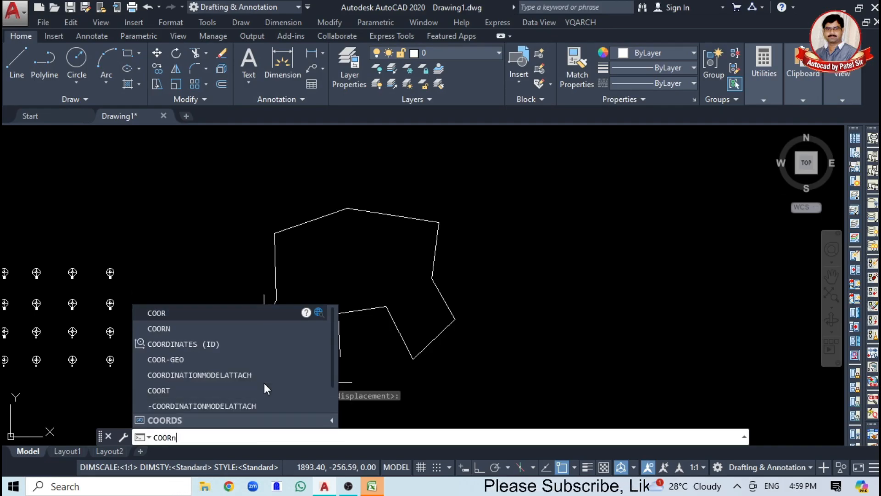
{"action": "key", "text": "Return"}
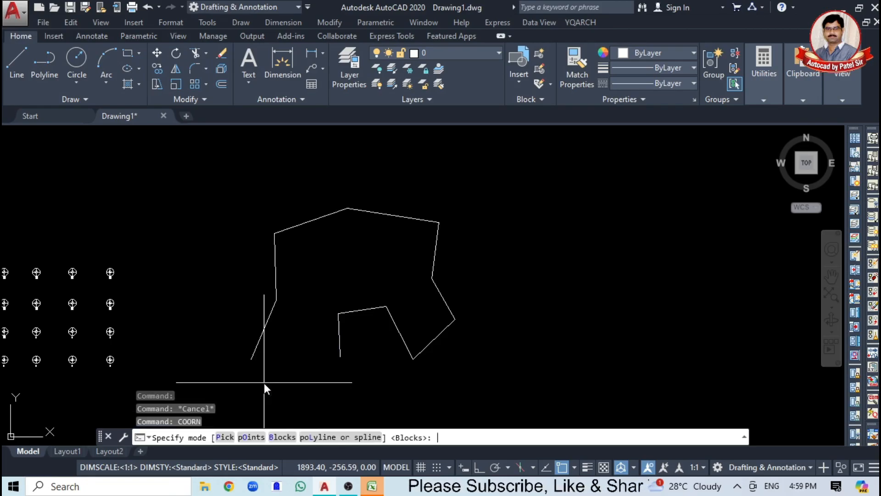
{"action": "left_click", "coordinate": [324, 437]}
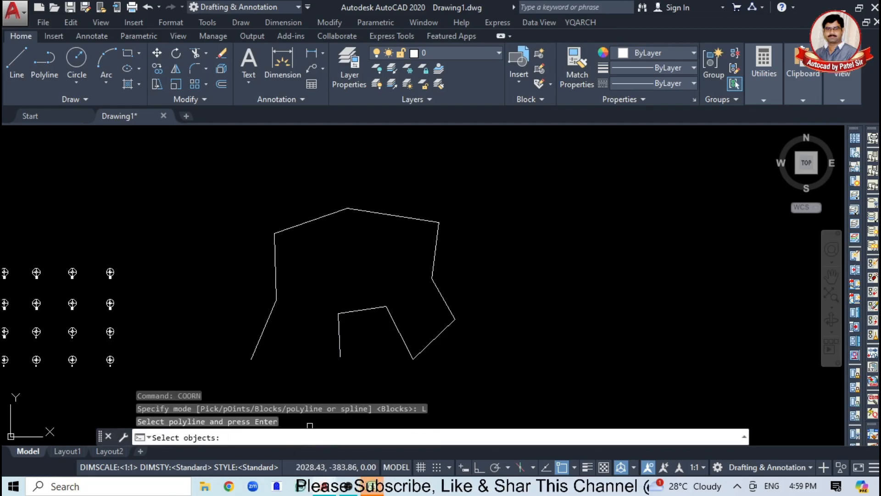
{"action": "left_click", "coordinate": [258, 343]}
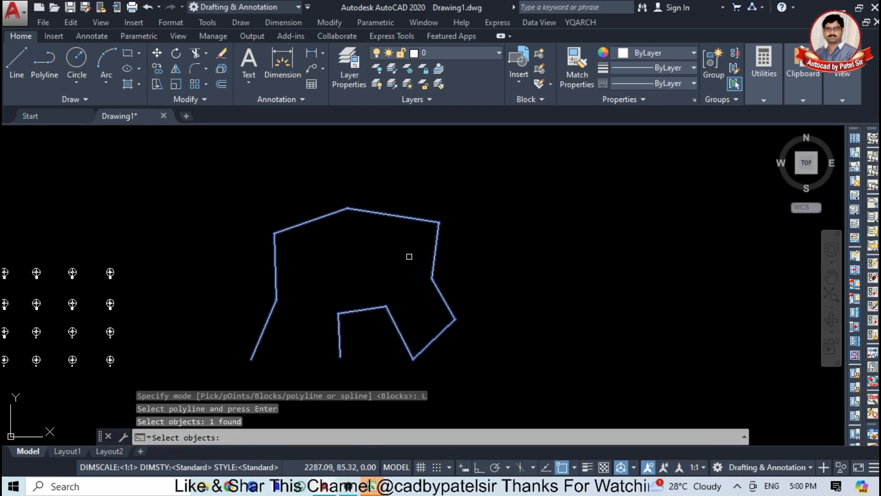
{"action": "left_click", "coordinate": [488, 178]}
{"action": "left_click", "coordinate": [228, 384]}
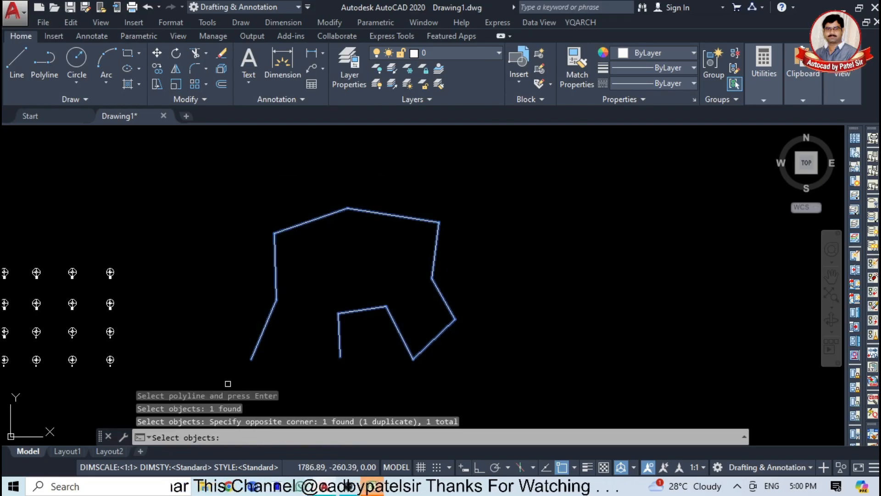
{"action": "key", "text": "Return"}
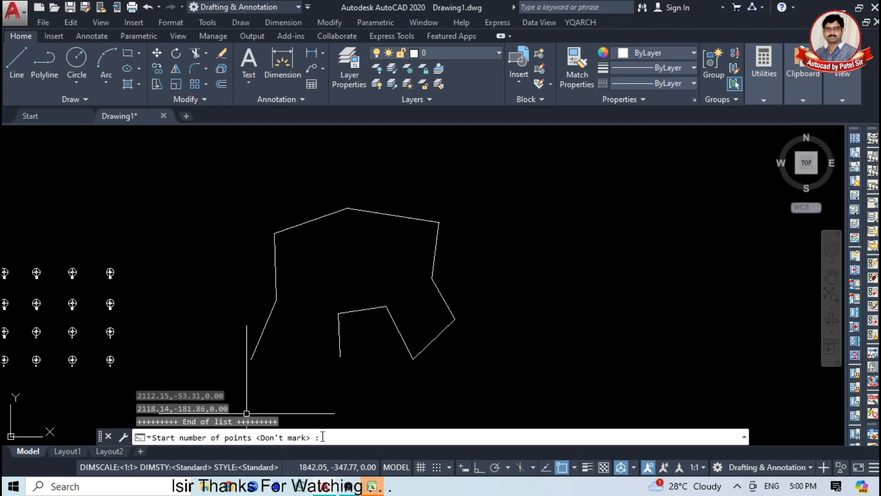
Number the polyline vertices starting from 1 and save their coordinates to Excel
{"action": "type", "text": "1"}
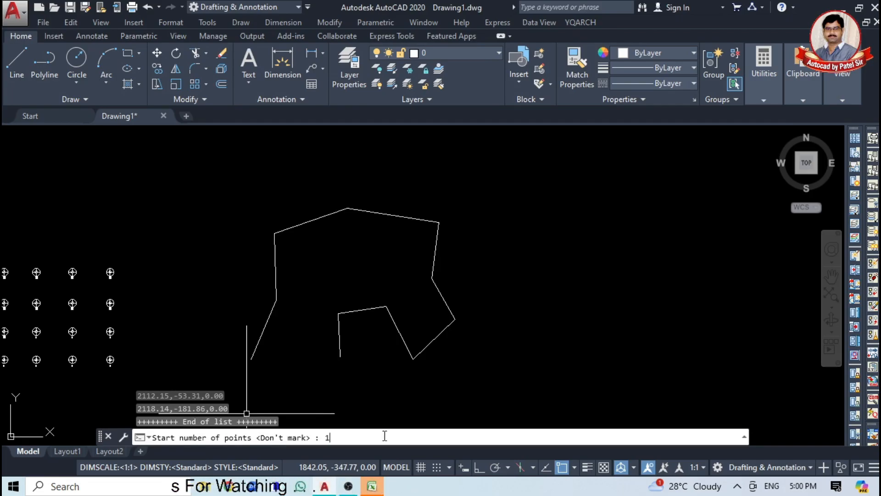
{"action": "key", "text": "Return"}
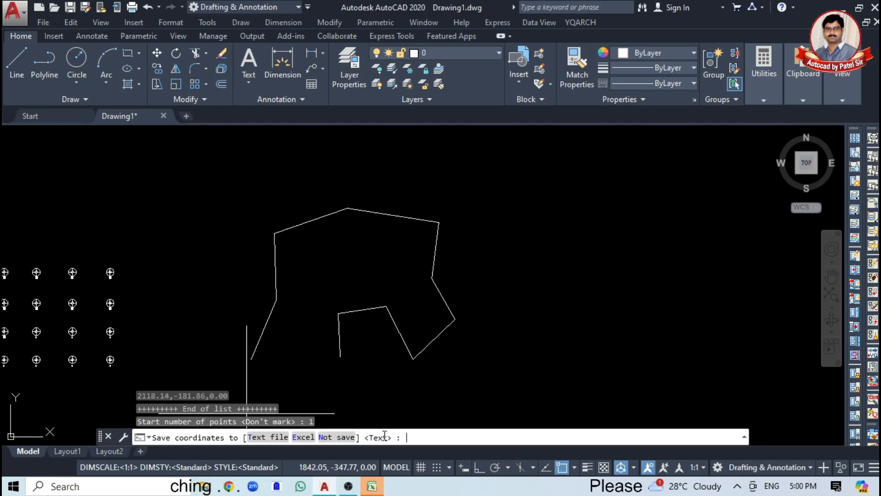
{"action": "left_click", "coordinate": [303, 437]}
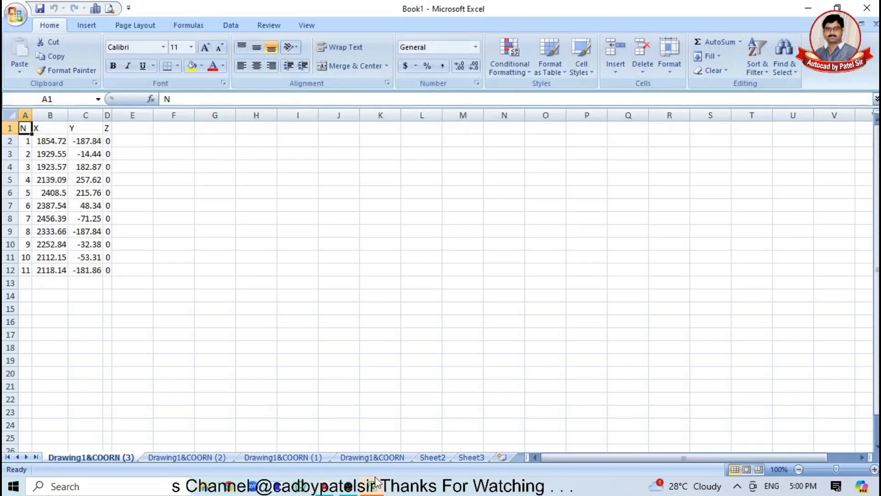
Compare the vertex numbers and coordinates exported to Excel with the numbered polyline in AutoCAD
{"action": "left_click", "coordinate": [26, 115]}
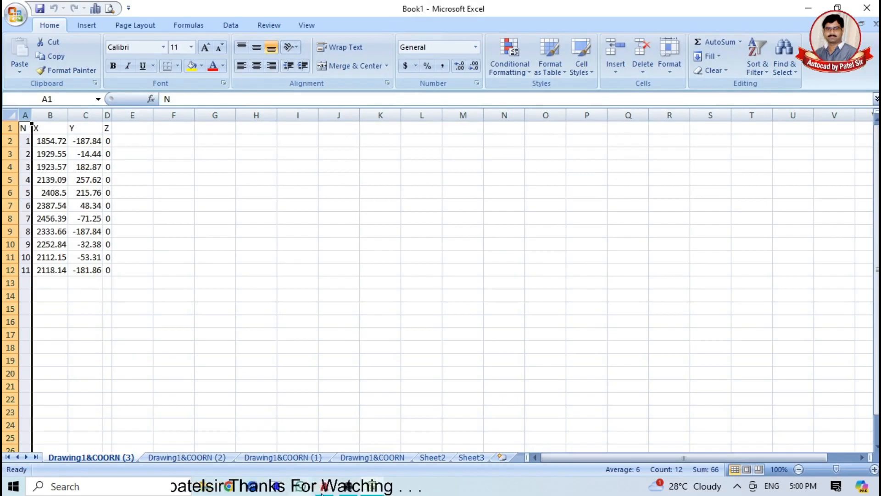
{"action": "left_click", "coordinate": [329, 487]}
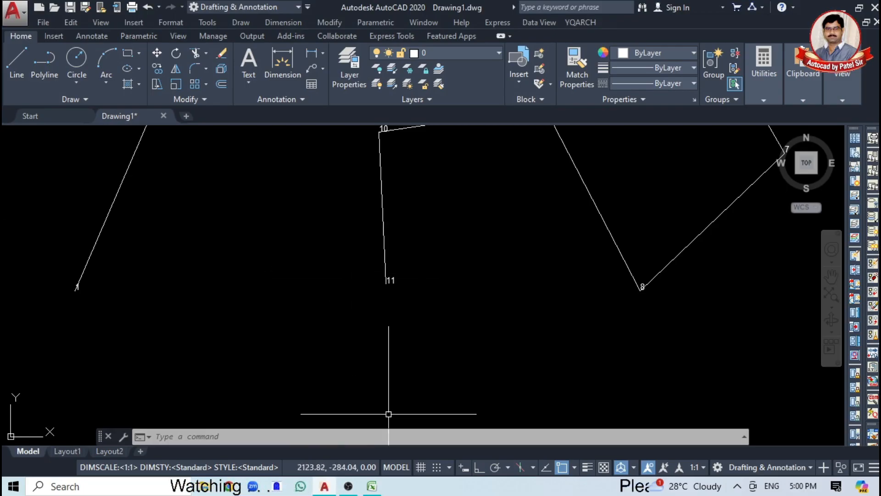
{"action": "left_click", "coordinate": [370, 491]}
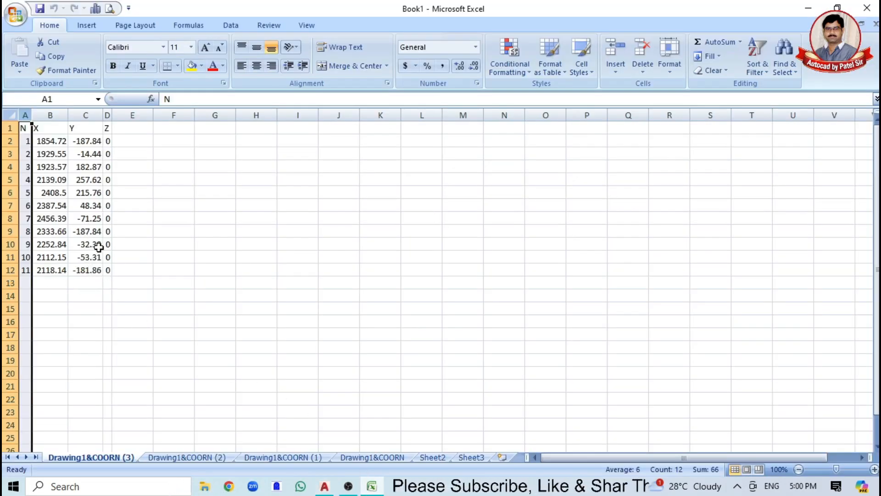
{"action": "left_click", "coordinate": [324, 486]}
Start the Line command at the coordinate origin beside the scattered numbered points
{"action": "scroll", "coordinate": [262, 316], "scroll_direction": "down", "scroll_amount": 5}
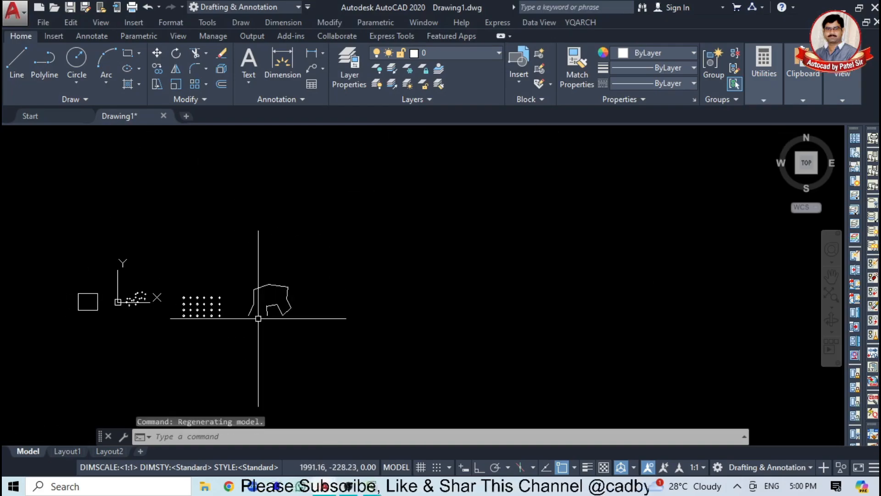
{"action": "left_click", "coordinate": [16, 61]}
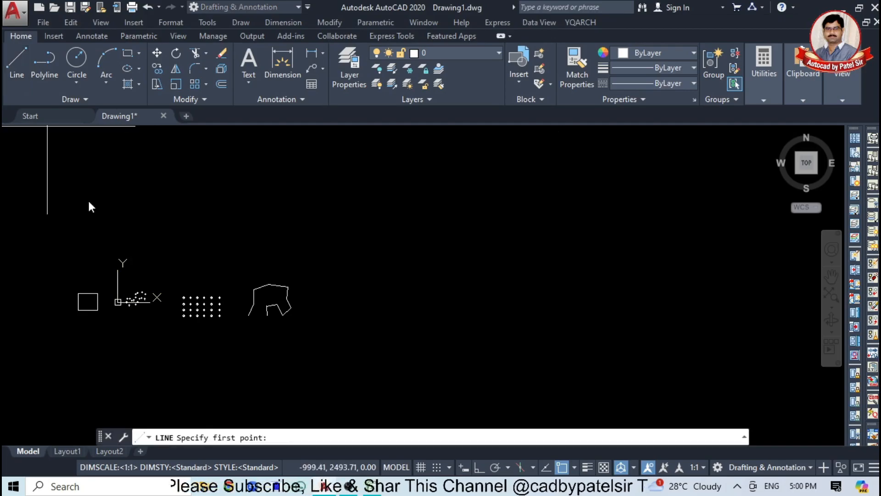
{"action": "scroll", "coordinate": [123, 305], "scroll_direction": "up", "scroll_amount": 7}
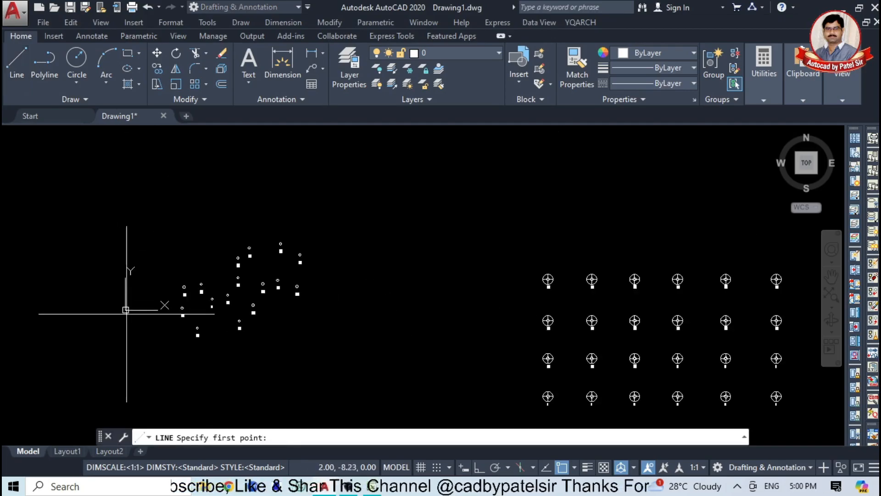